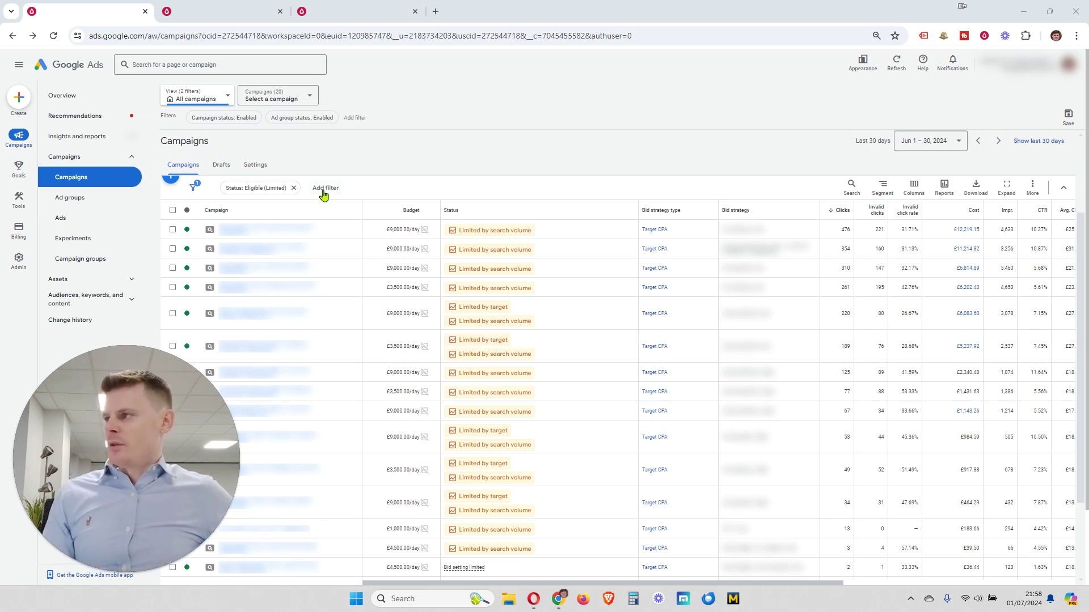
click(251, 189)
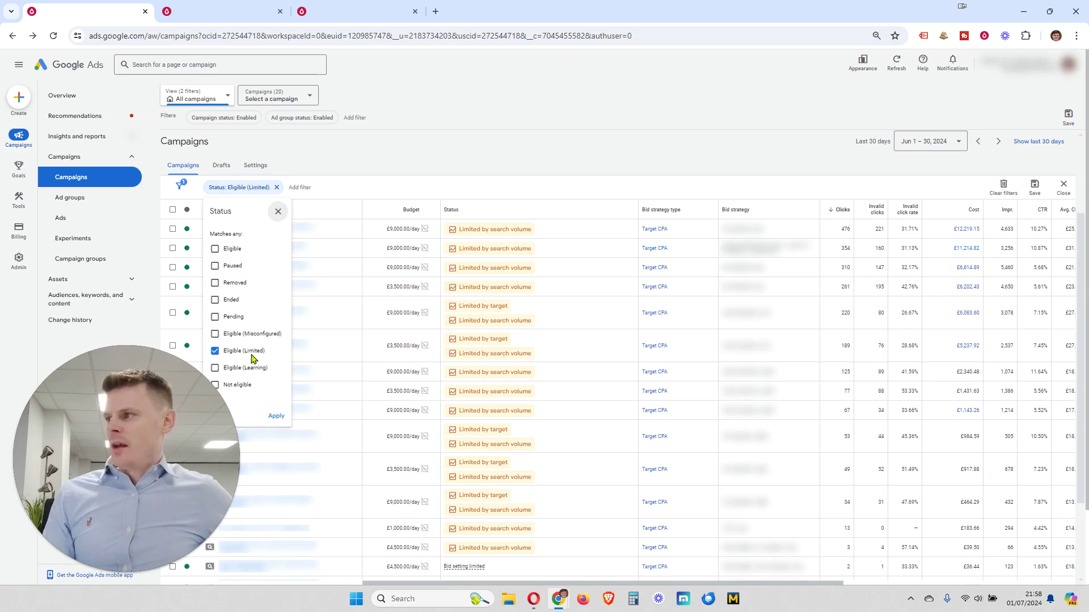
click(359, 173)
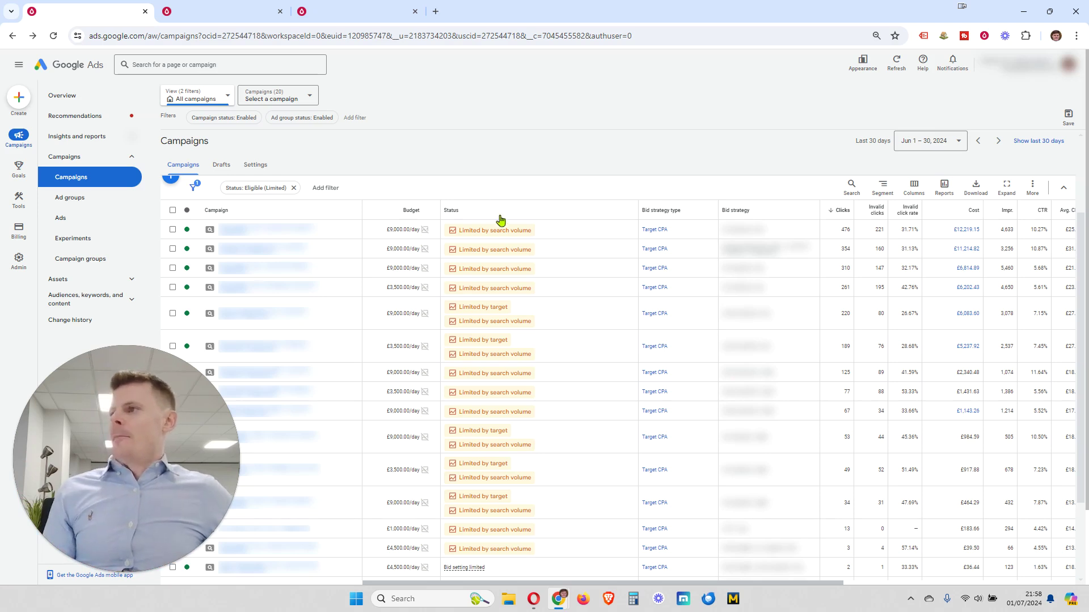
mouse_move(595, 313)
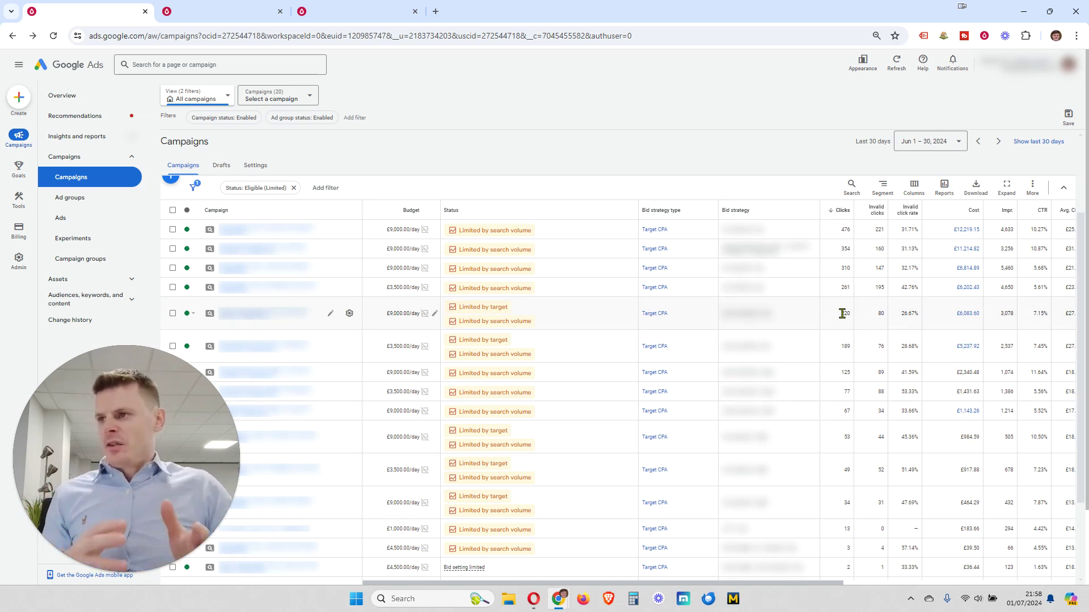
click(488, 313)
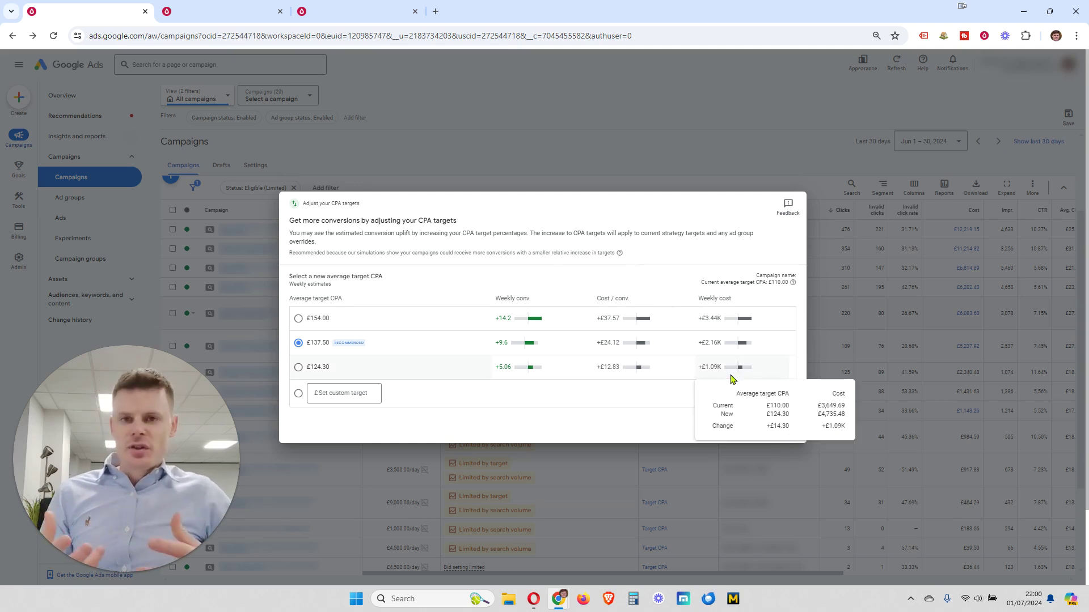
mouse_move(738, 367)
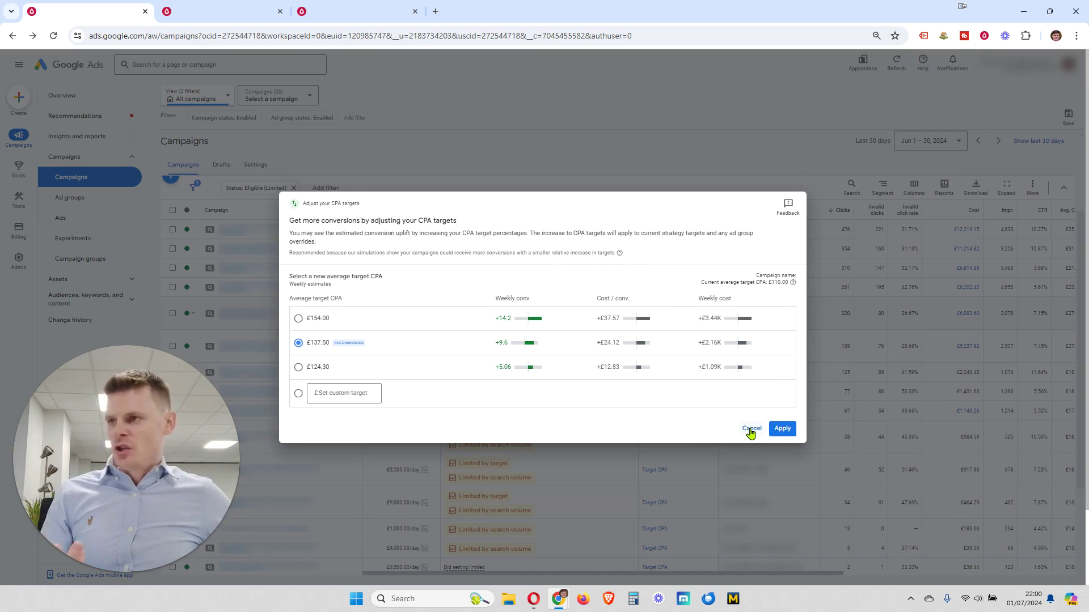
click(751, 430)
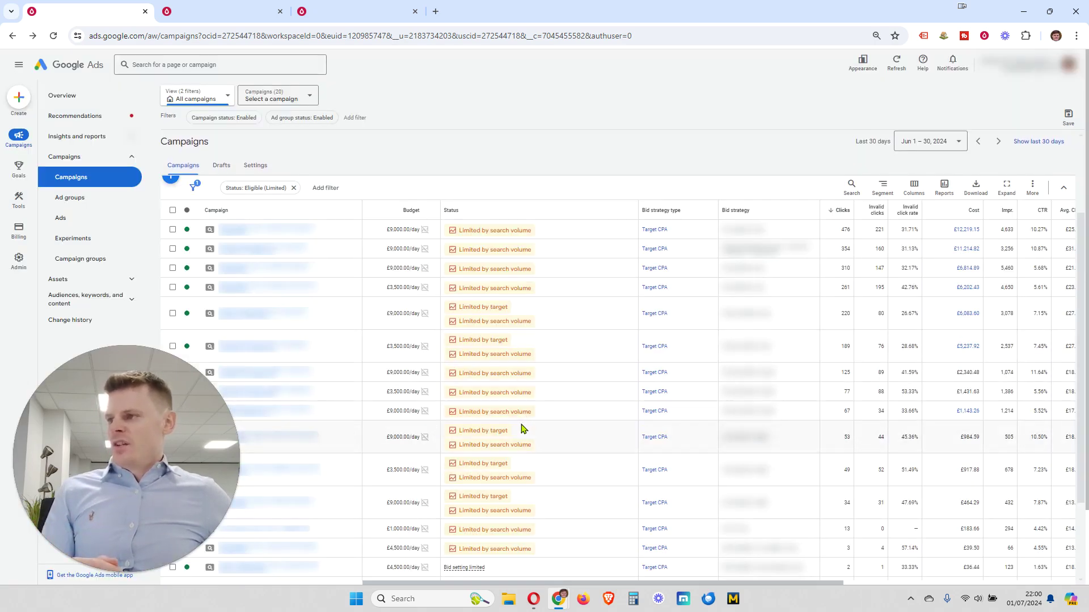
mouse_move(505, 411)
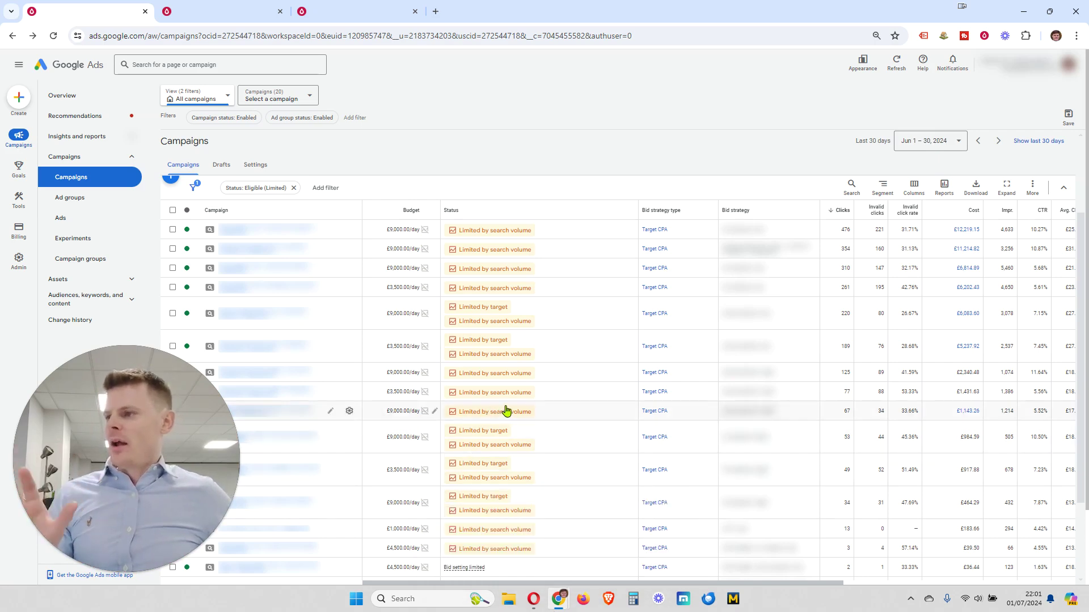
scroll(505, 414, down, 2)
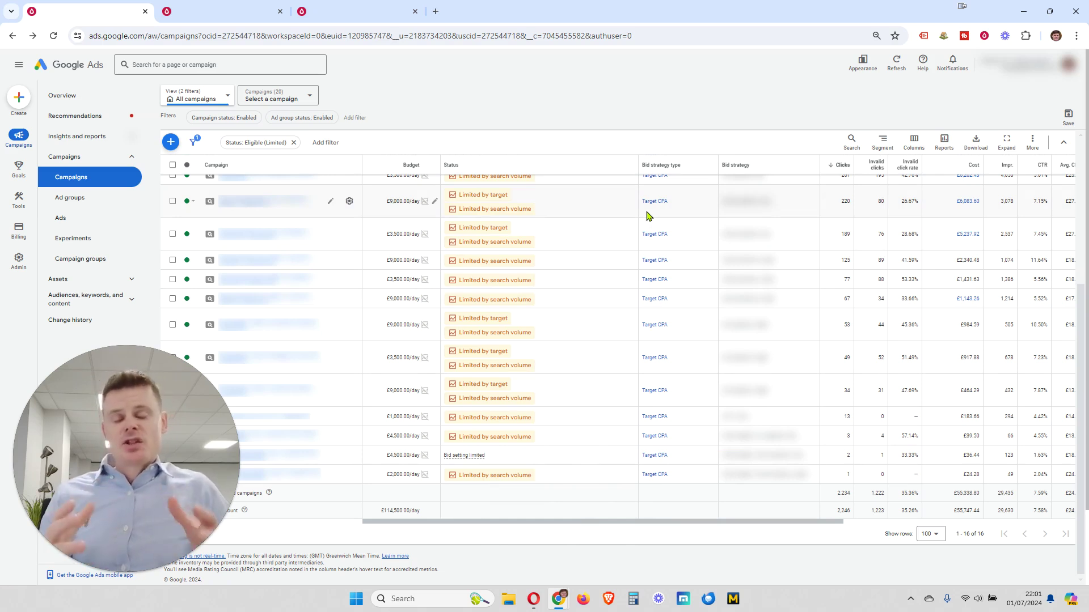
mouse_move(646, 216)
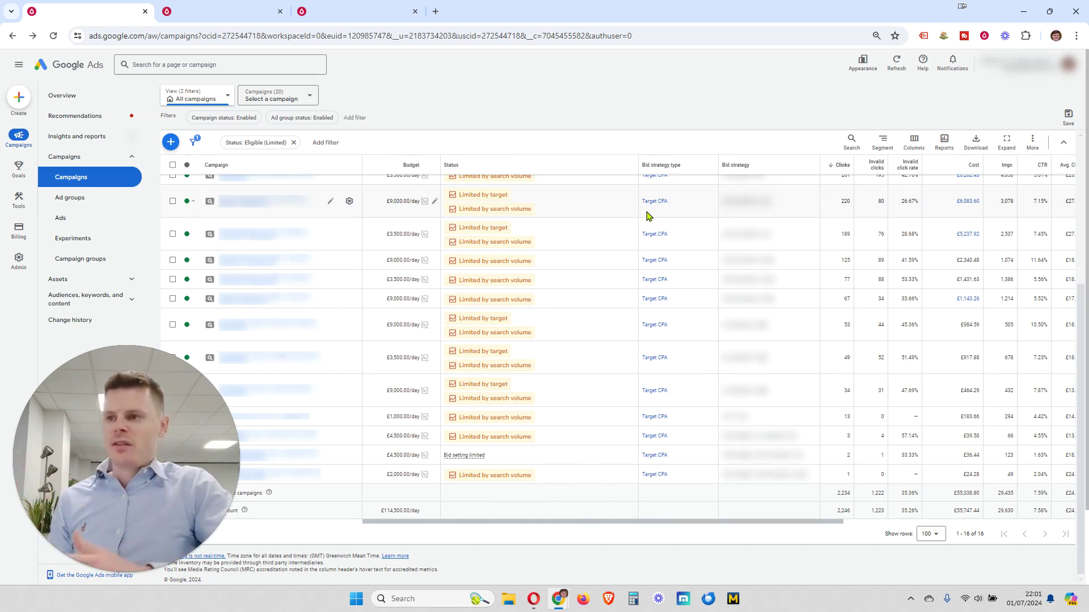
Step: Bring up the portfolio bid strategies list to find the strategy limited by bid limits
click(221, 7)
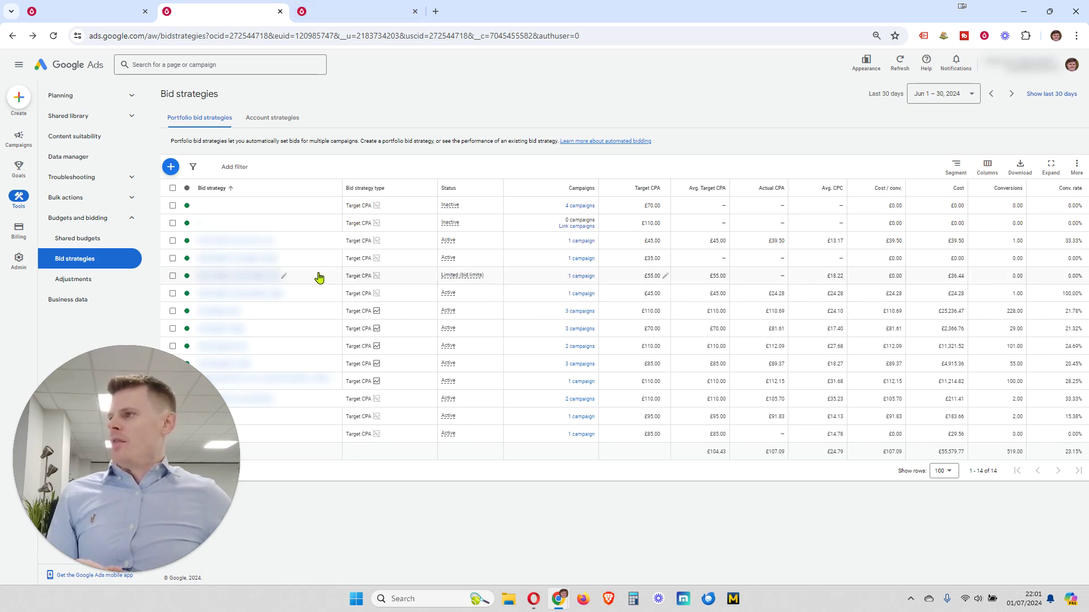
Step: Show the limited strategy's report settings: £55.00 target CPA and £25.20 maximum bid limit
click(368, 12)
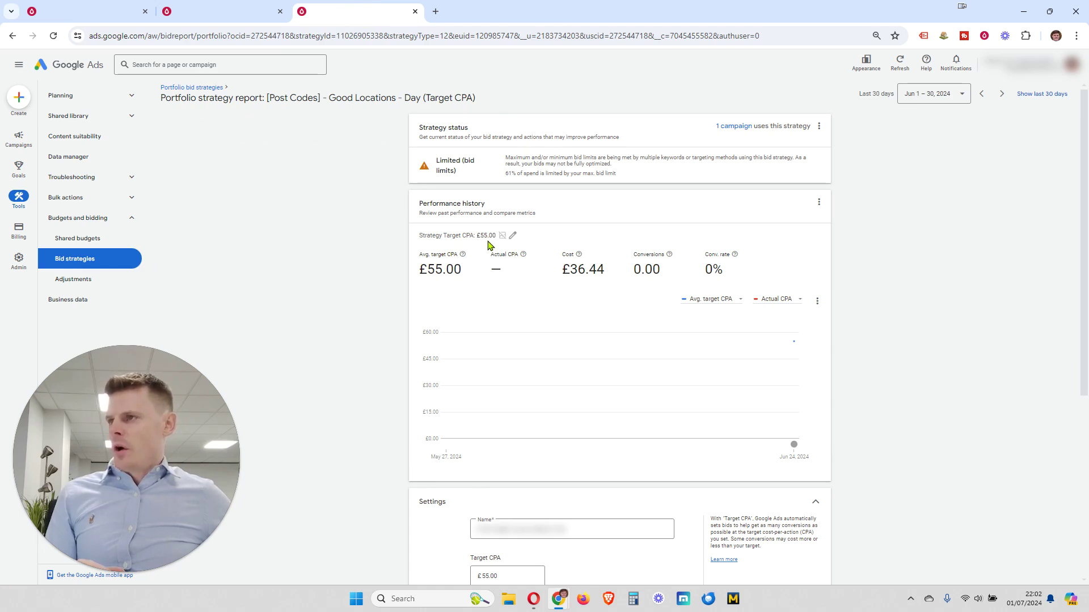
scroll(697, 214, down, 3)
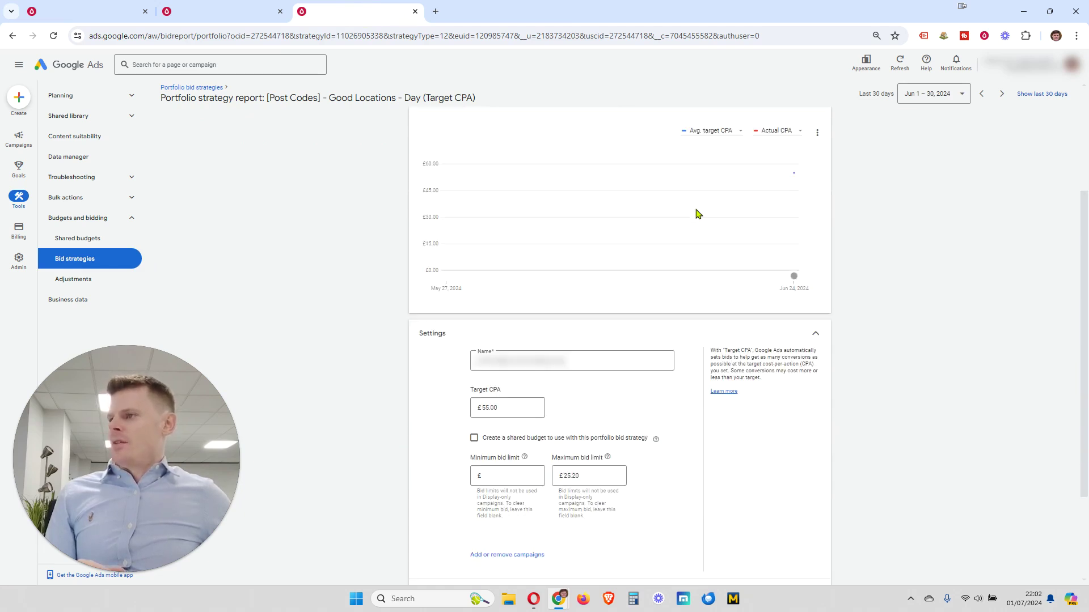
scroll(698, 214, down, 1)
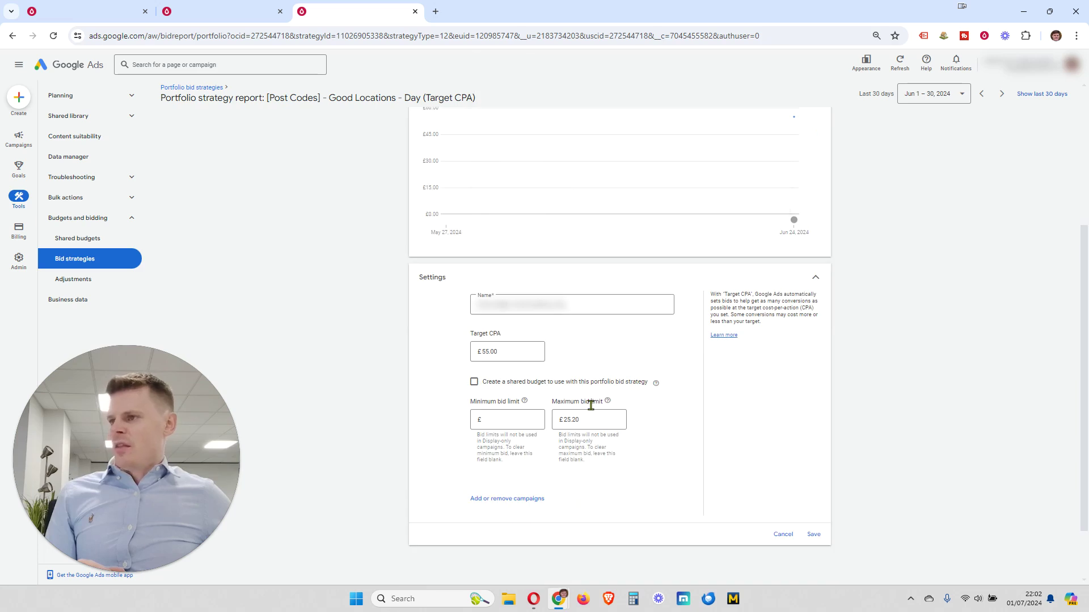